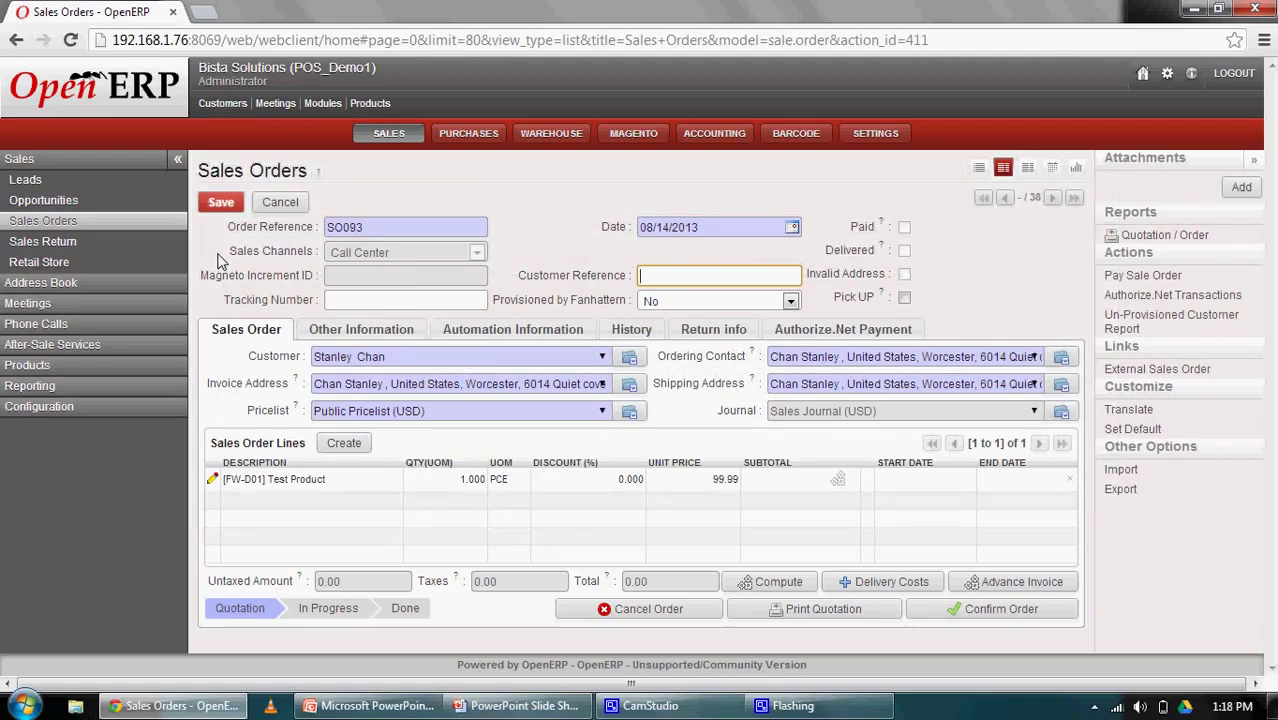
click(388, 356)
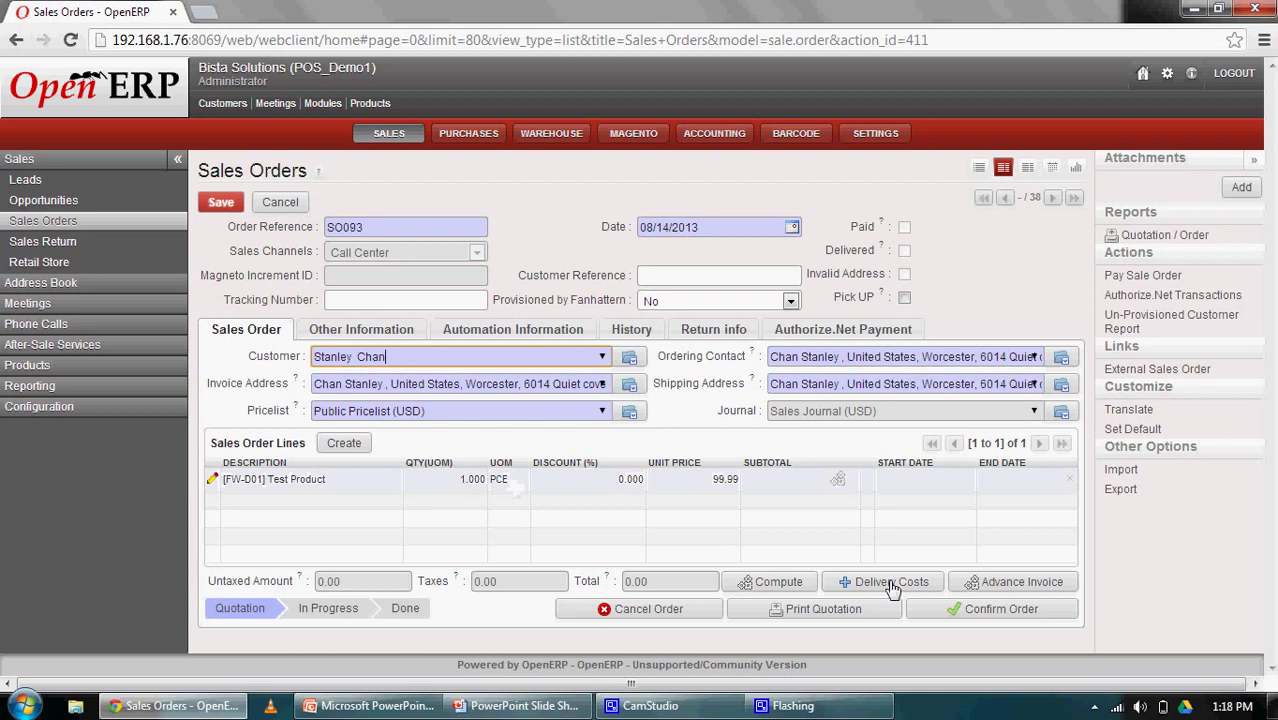
click(958, 612)
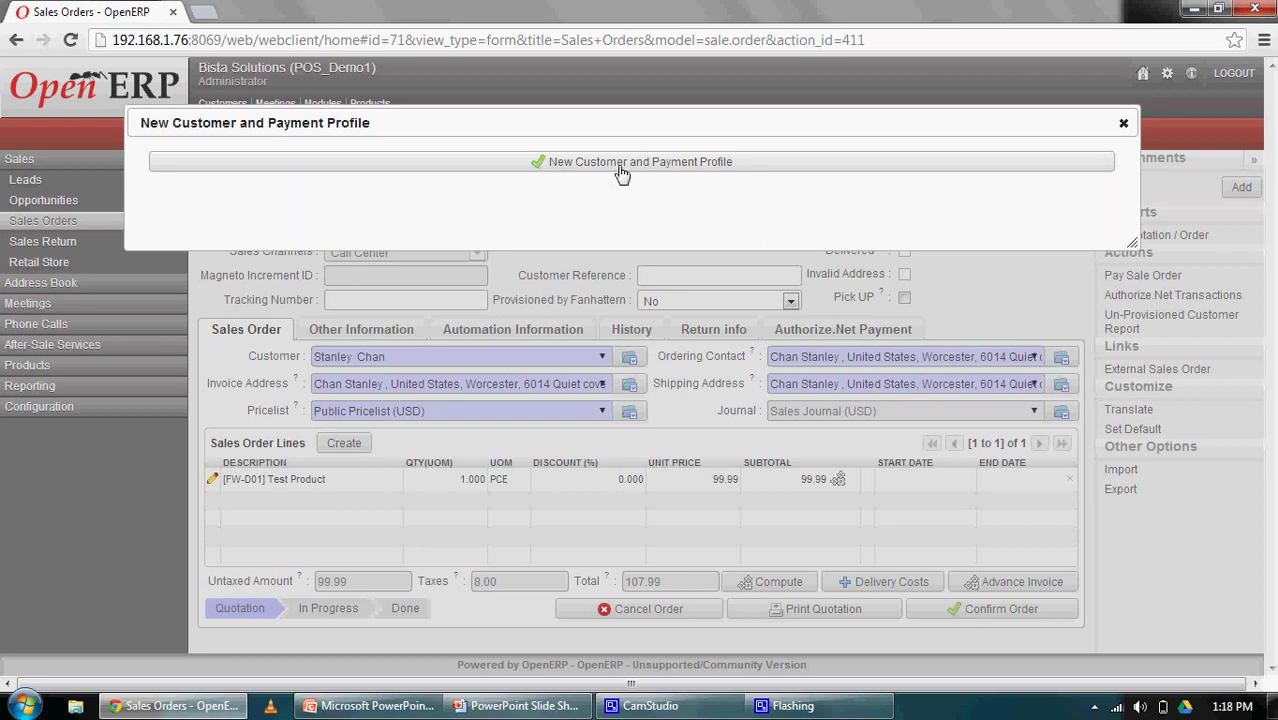
- Authorize SO093 with a new customer payment profile and test card, then review the Authorize.Net payment results
click(619, 168)
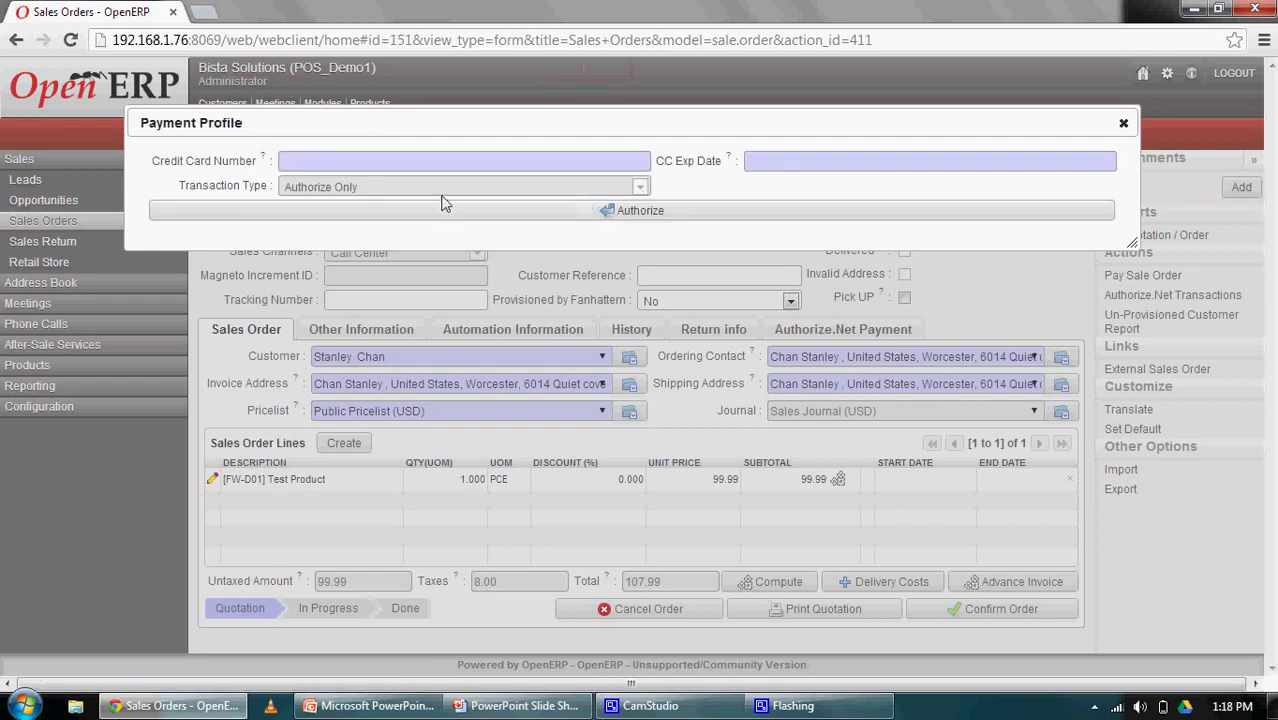
click(429, 162)
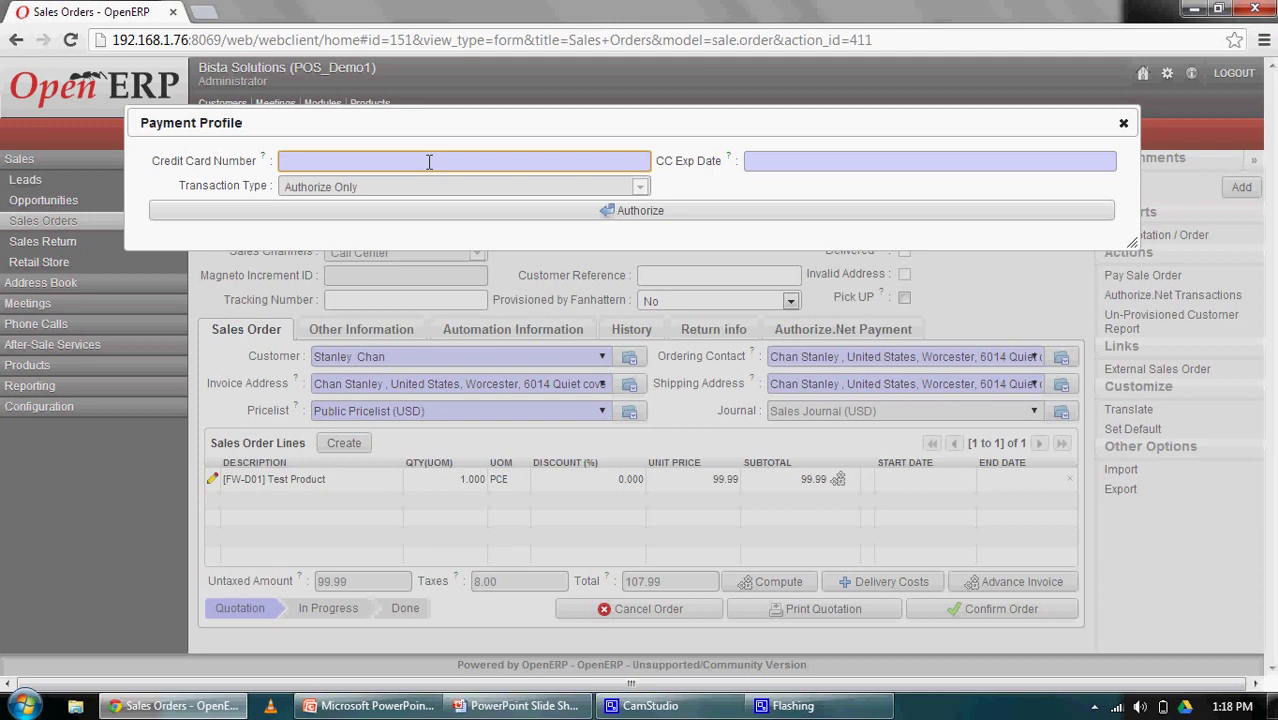
text(4111111111111111)
key(Tab)
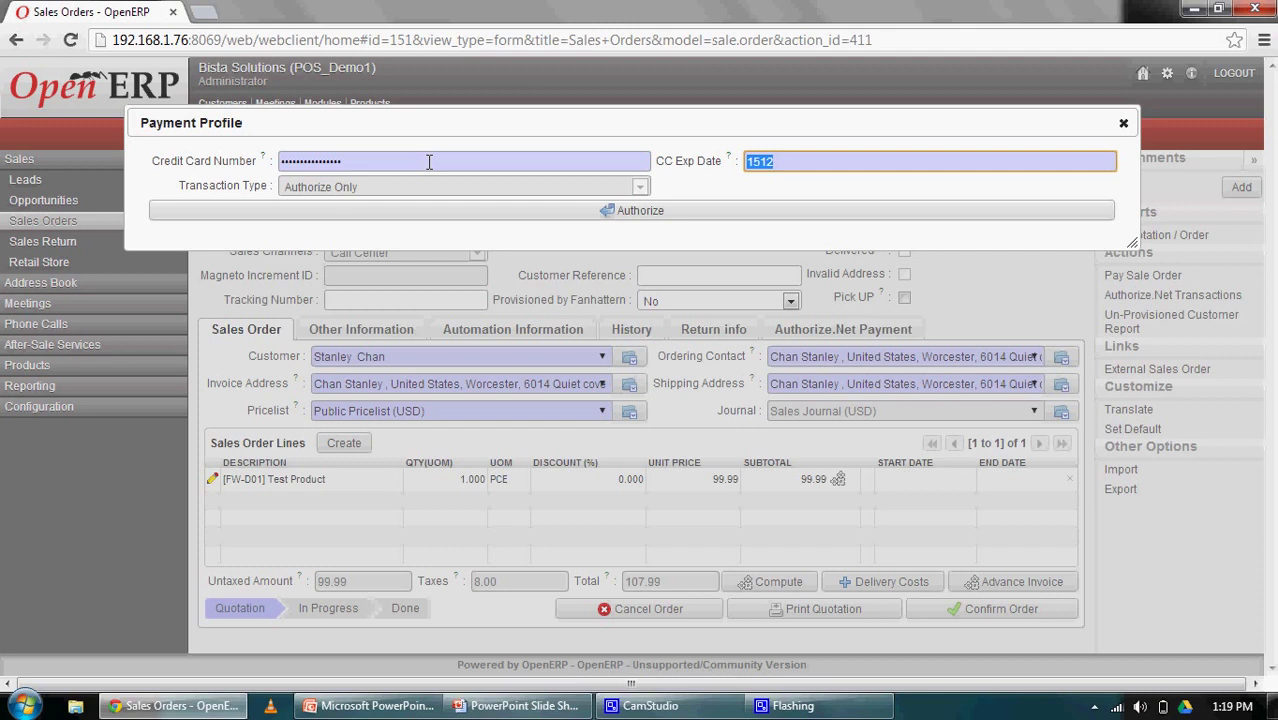
click(660, 212)
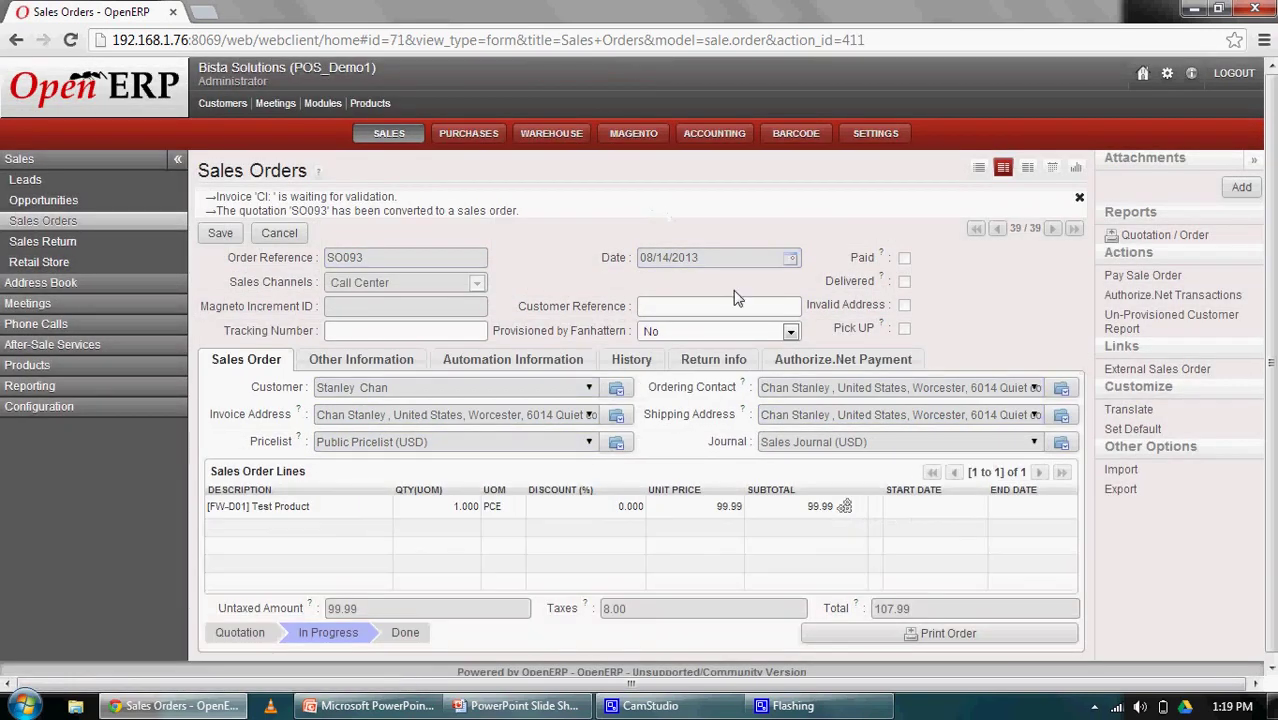
click(828, 362)
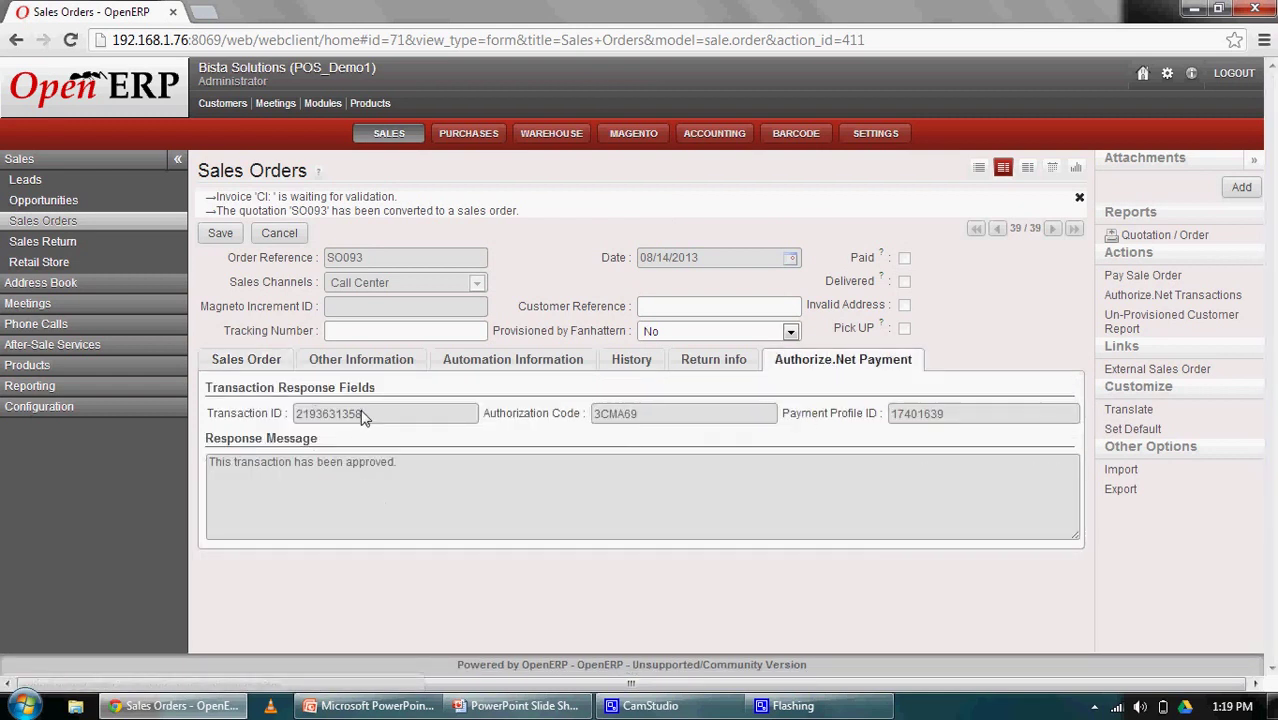
drag(367, 413, 292, 415)
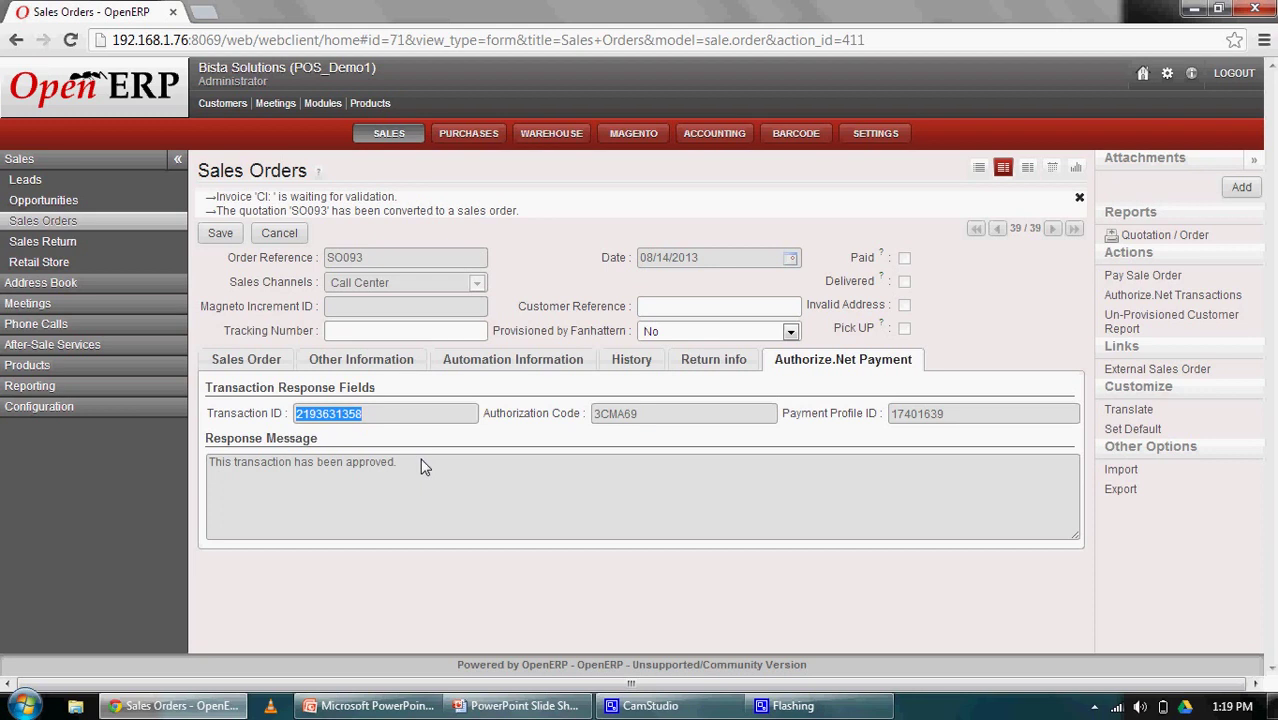
drag(410, 463, 206, 465)
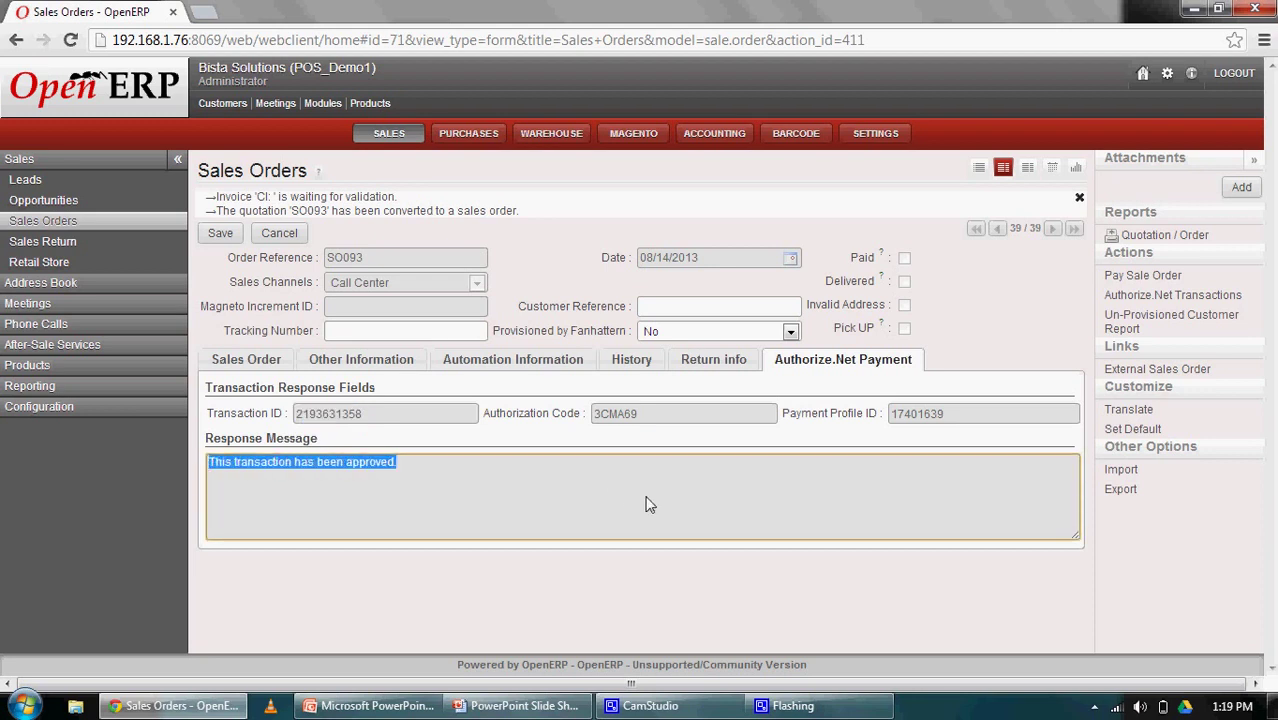
drag(949, 413, 882, 413)
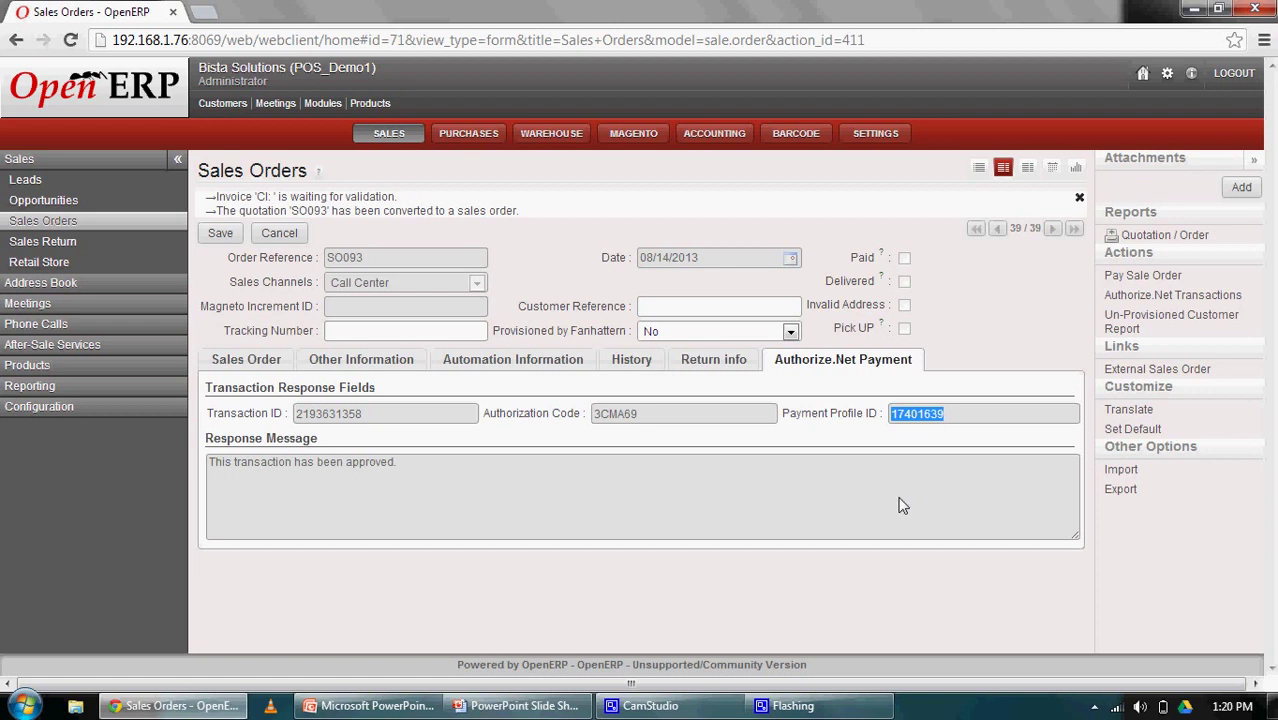
- Switch back to the PowerPoint slide show on OpenERP credit card reader integration
key(alt+Tab)
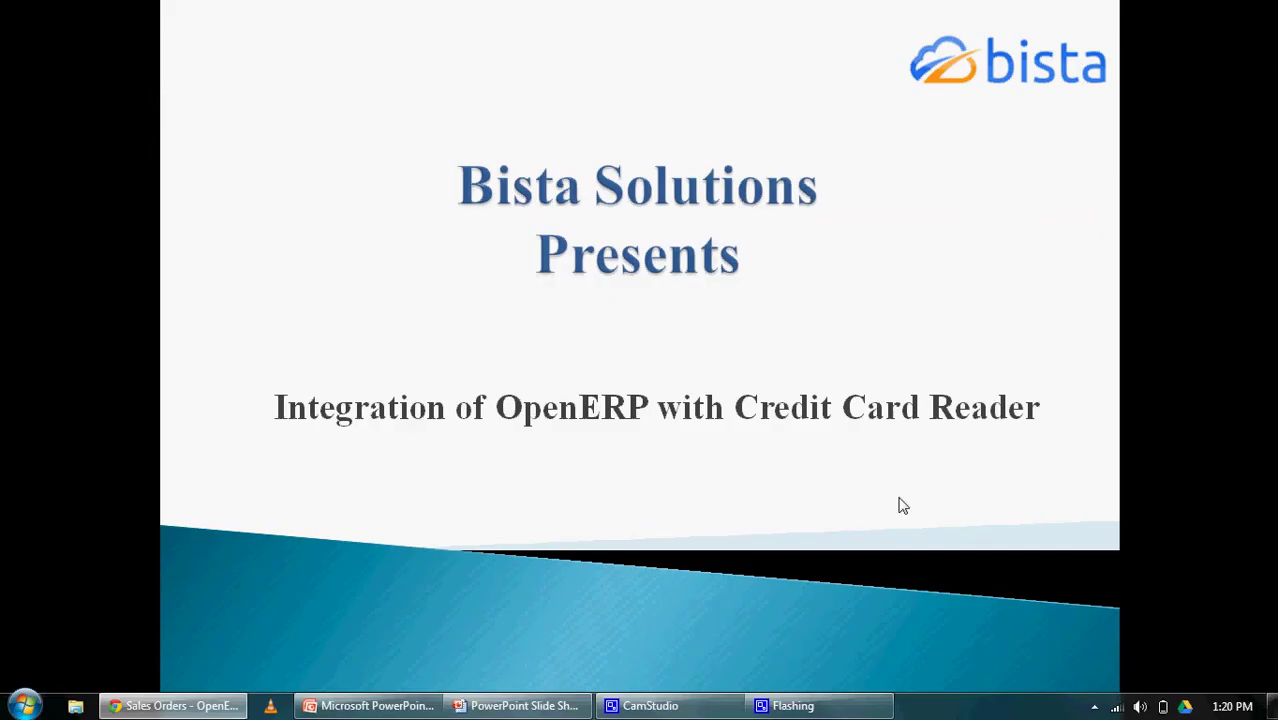